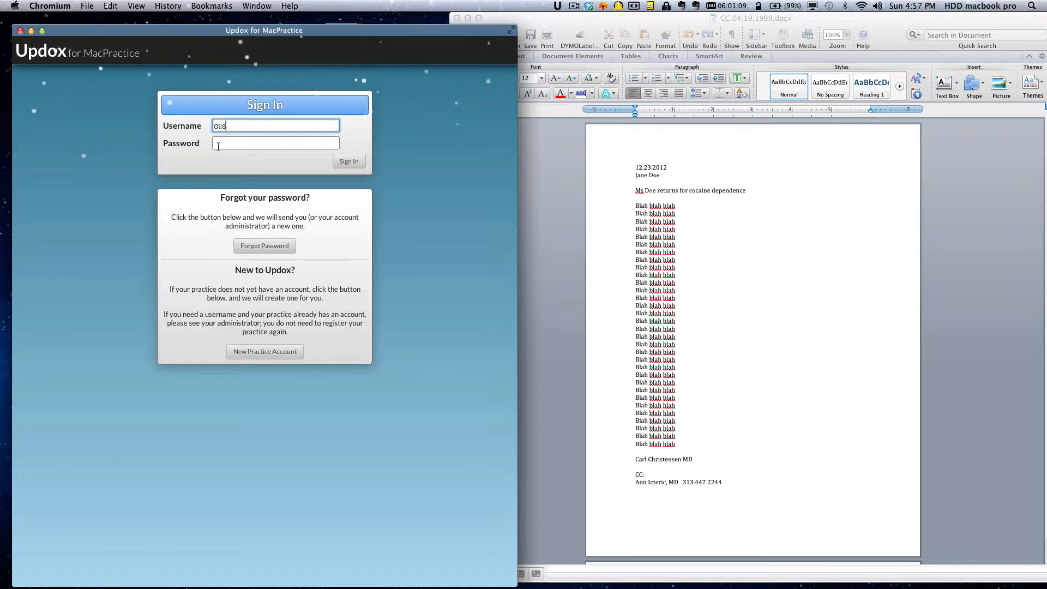
Step: Enter the account password on the Updox for MacPractice sign-in page
type("•••")
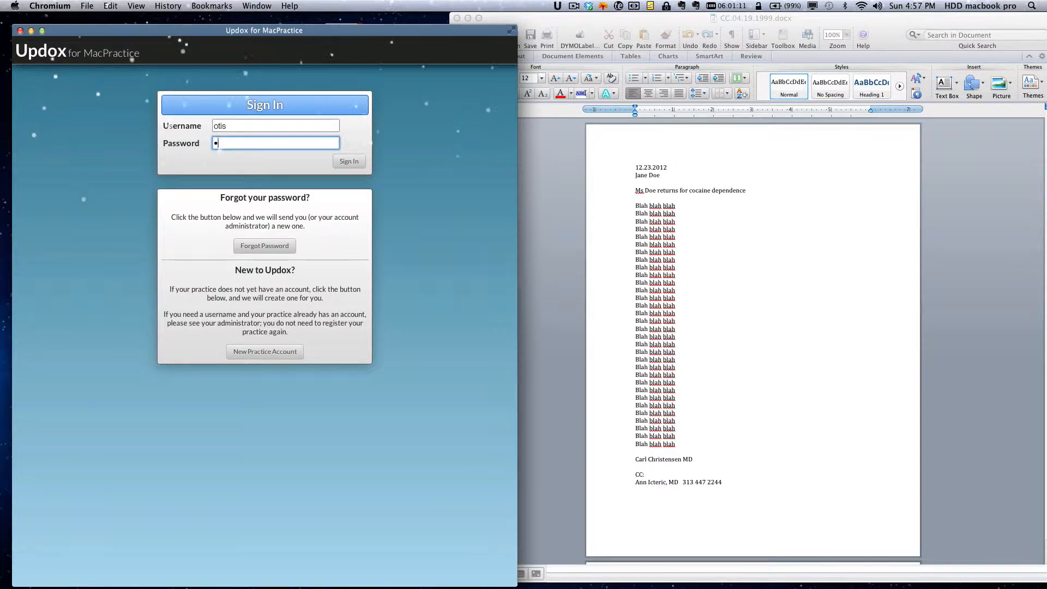
type("•••••••")
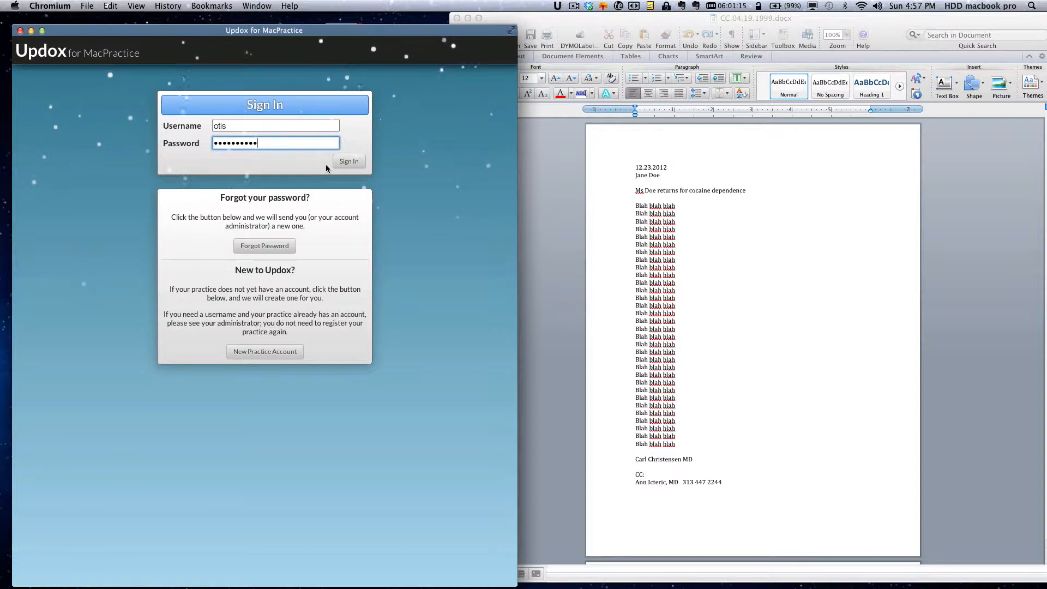
Step: Sign in, refresh the inbox, and preview the pages of 'for screenflow training.docx'
left_click(351, 164)
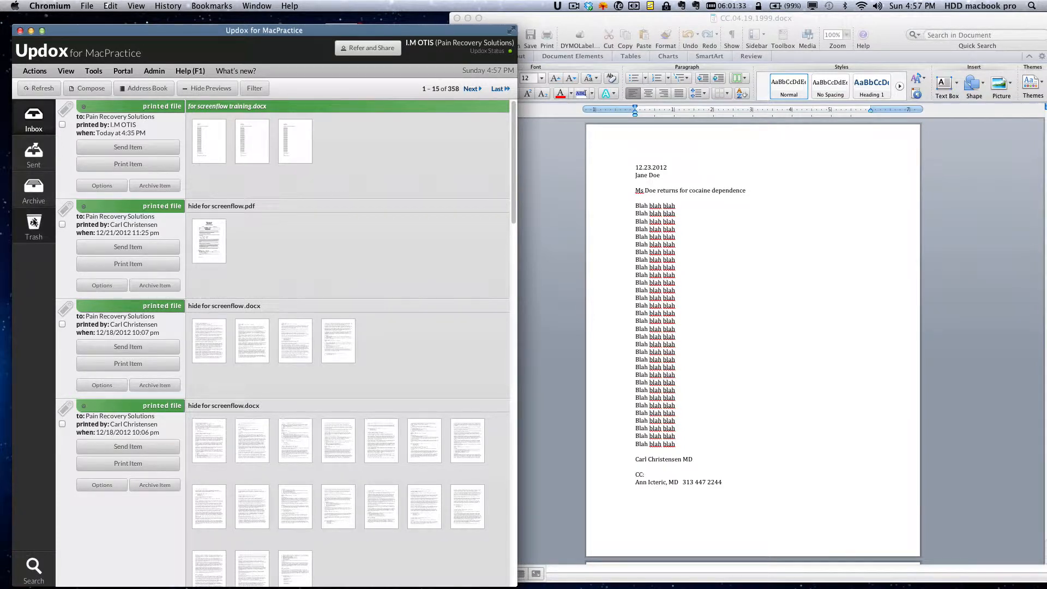
left_click(35, 116)
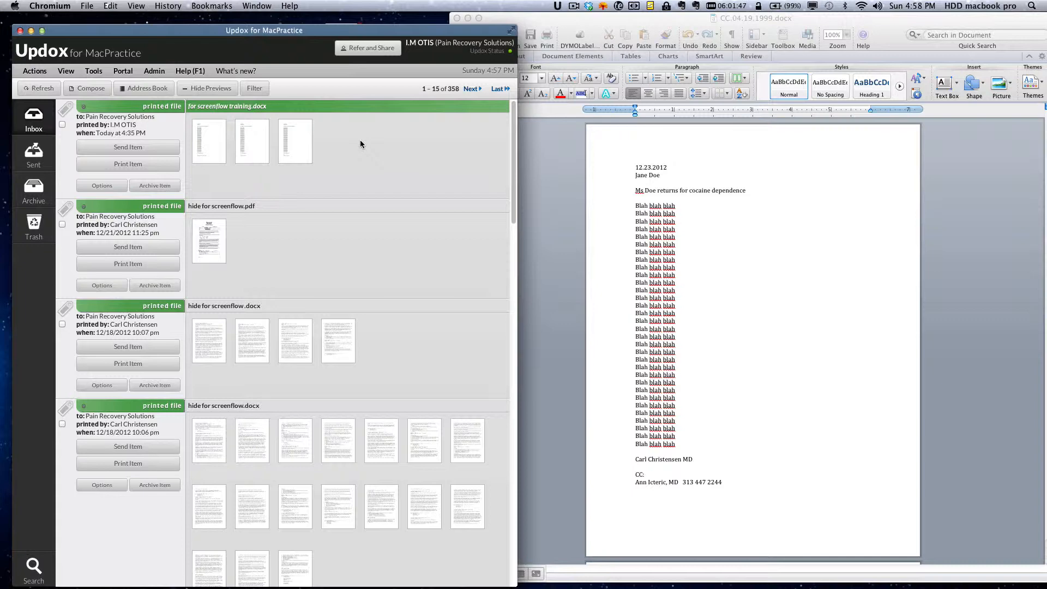
left_click(208, 131)
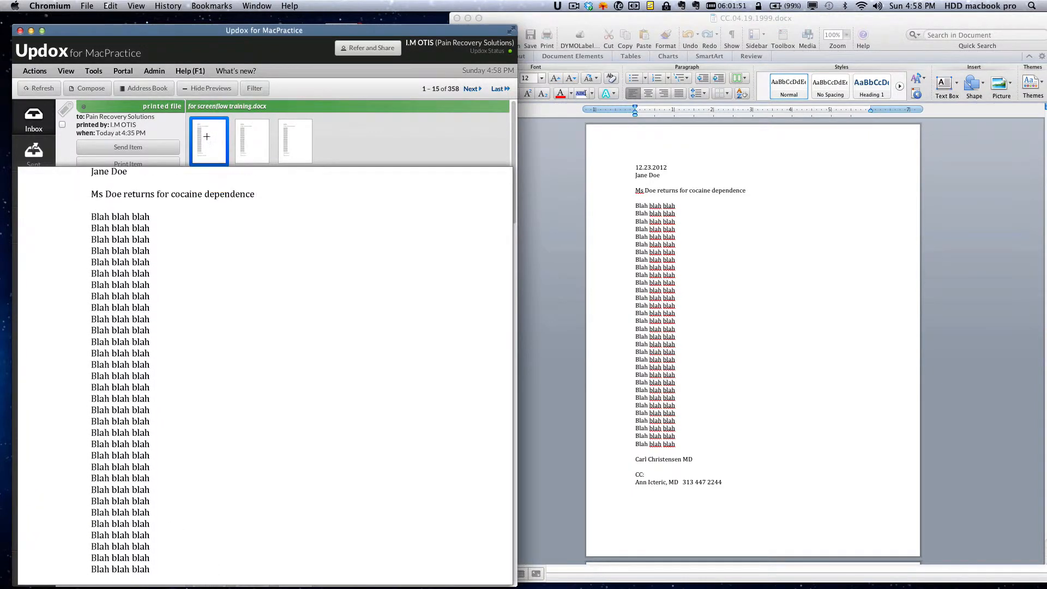
left_click(243, 133)
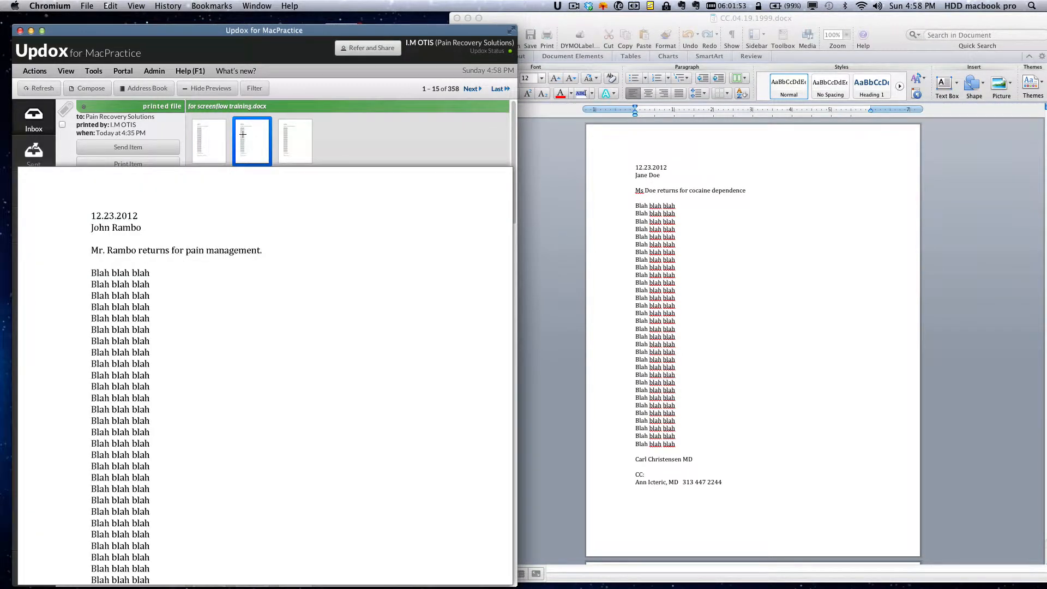
mouse_move(241, 133)
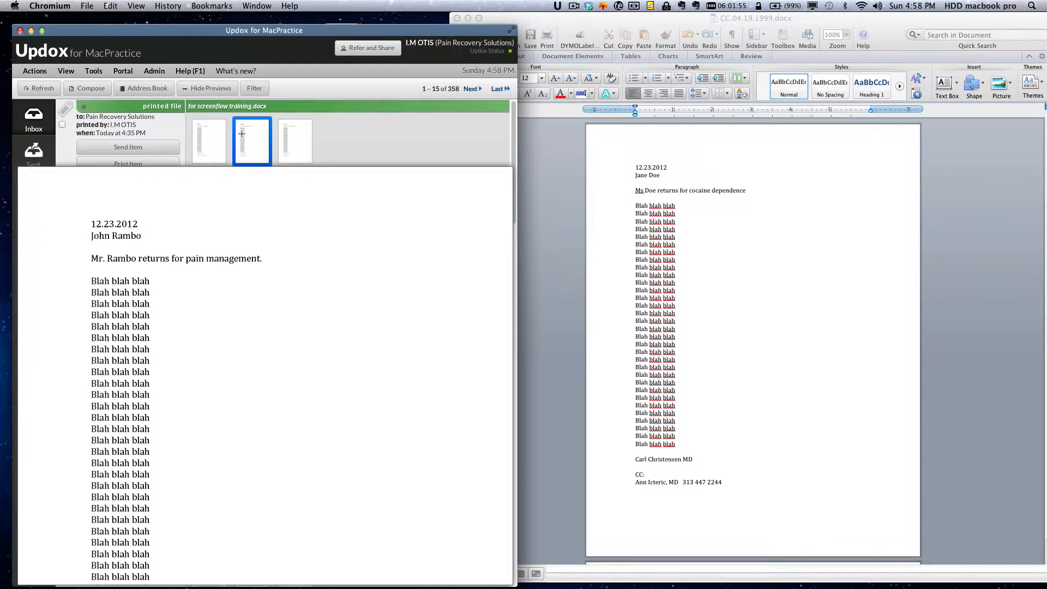
mouse_move(287, 132)
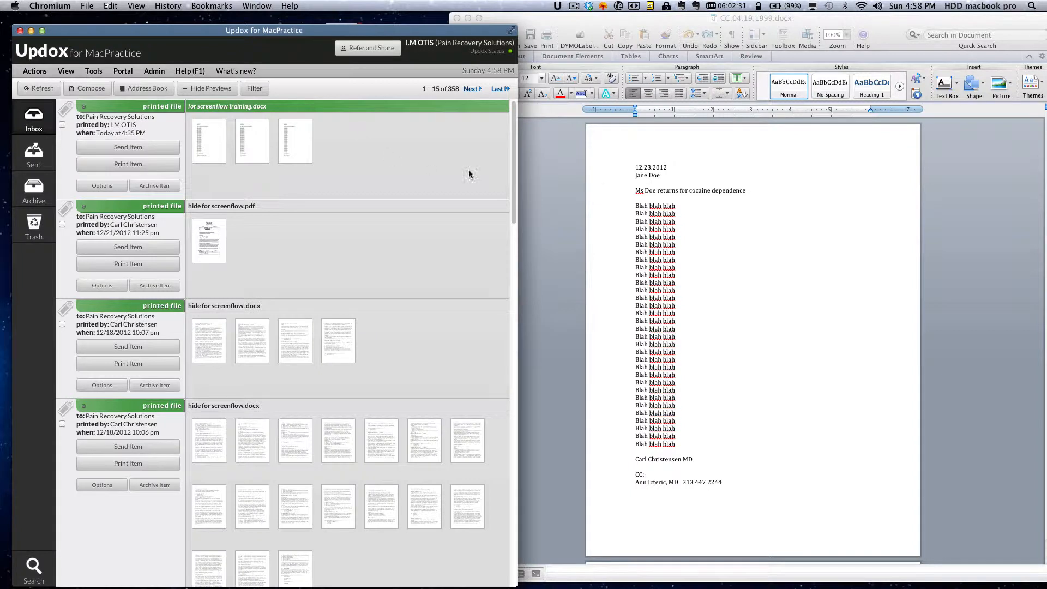
Step: In Word, select the whole first-page letter of CC.04.19.1999.docx and bring up printing
left_click(714, 224)
left_click(661, 207)
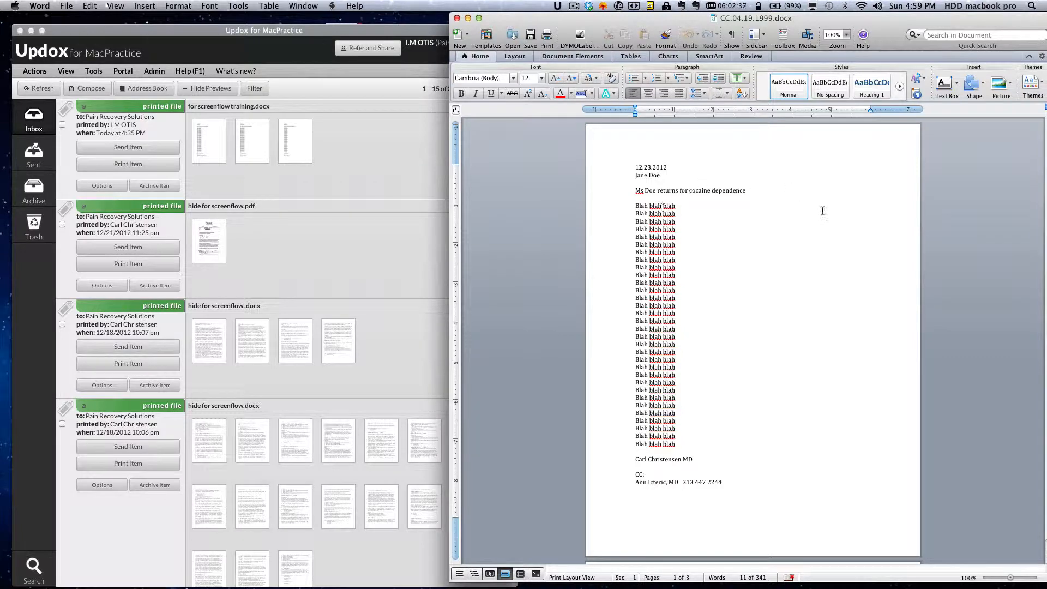
scroll(809, 224, "down", 15)
scroll(807, 227, "up", 15)
left_click(607, 170)
left_click_drag(620, 170, 633, 490)
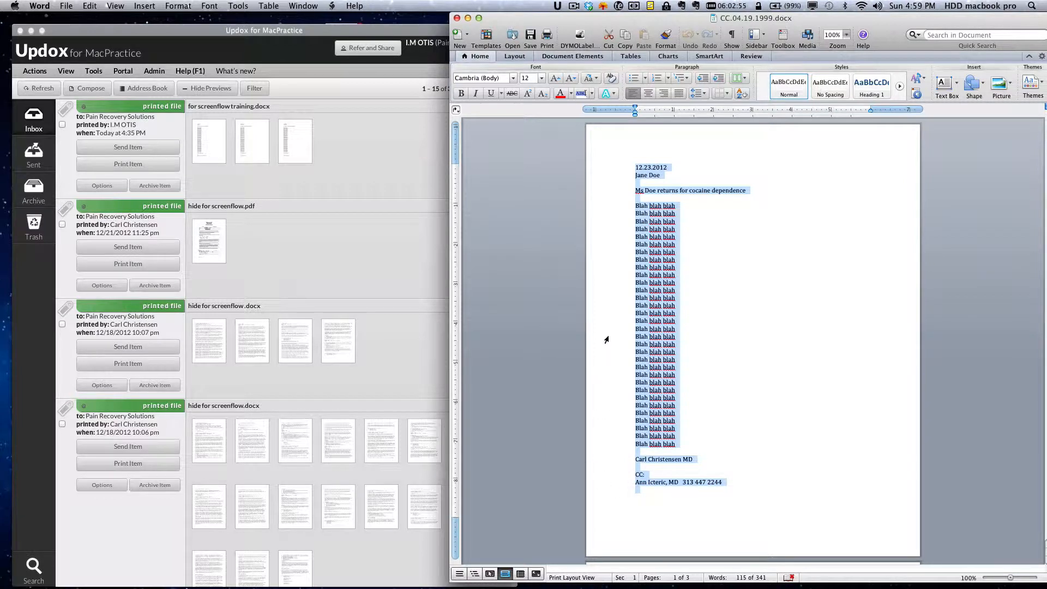
key("super+p")
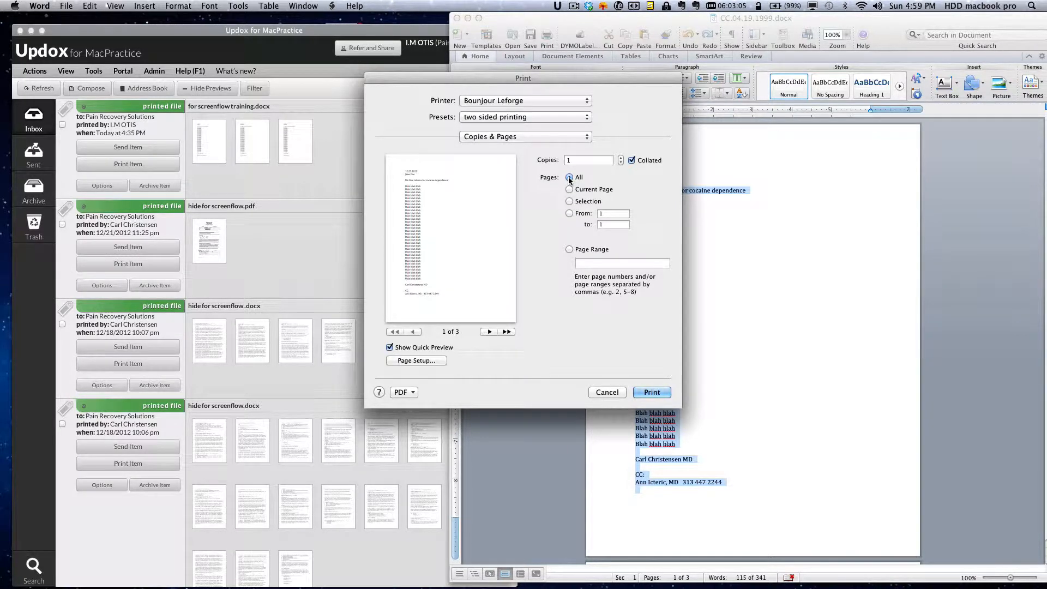
Step: Print only the selection to the Updox printer
left_click(570, 202)
left_click(569, 178)
left_click(570, 202)
left_click(569, 190)
left_click(570, 201)
left_click(518, 103)
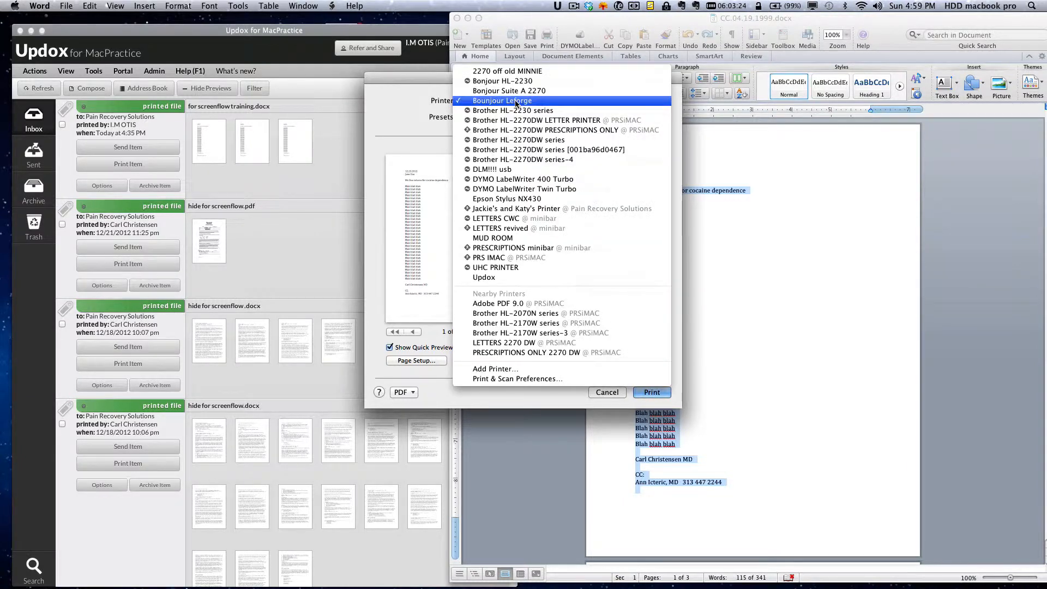
left_click(513, 278)
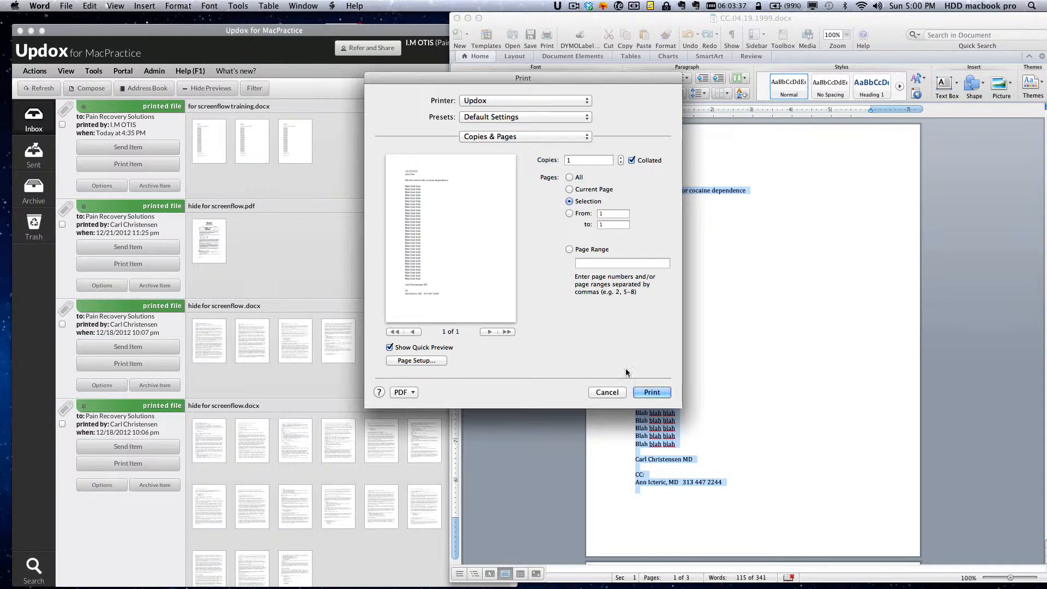
left_click(654, 393)
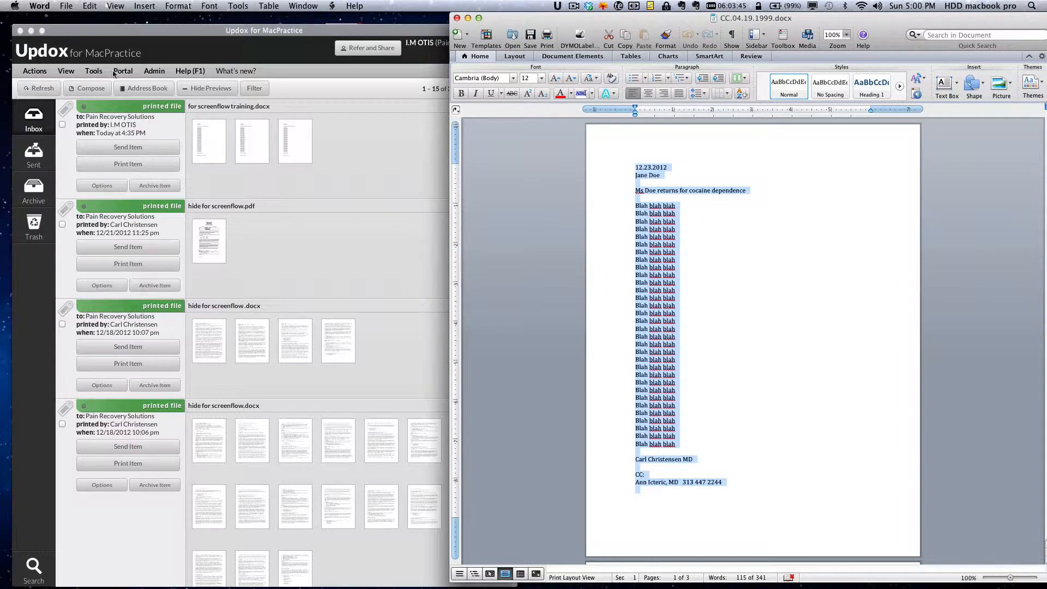
Step: Send the new 'Microsoft Word - CC.04.19.1999.docx' item from the Updox inbox
left_click(161, 36)
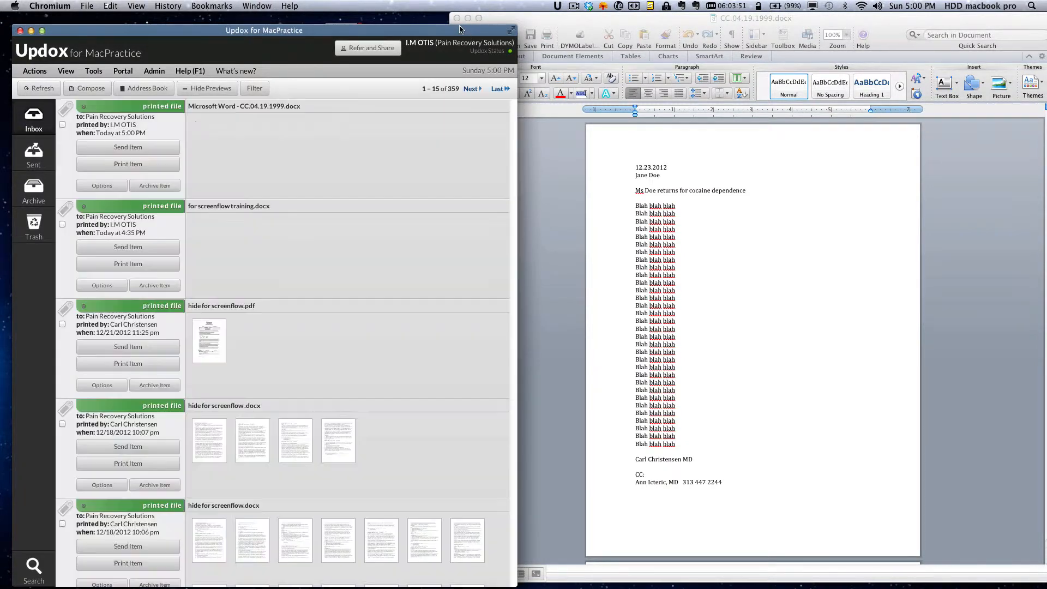
mouse_move(205, 146)
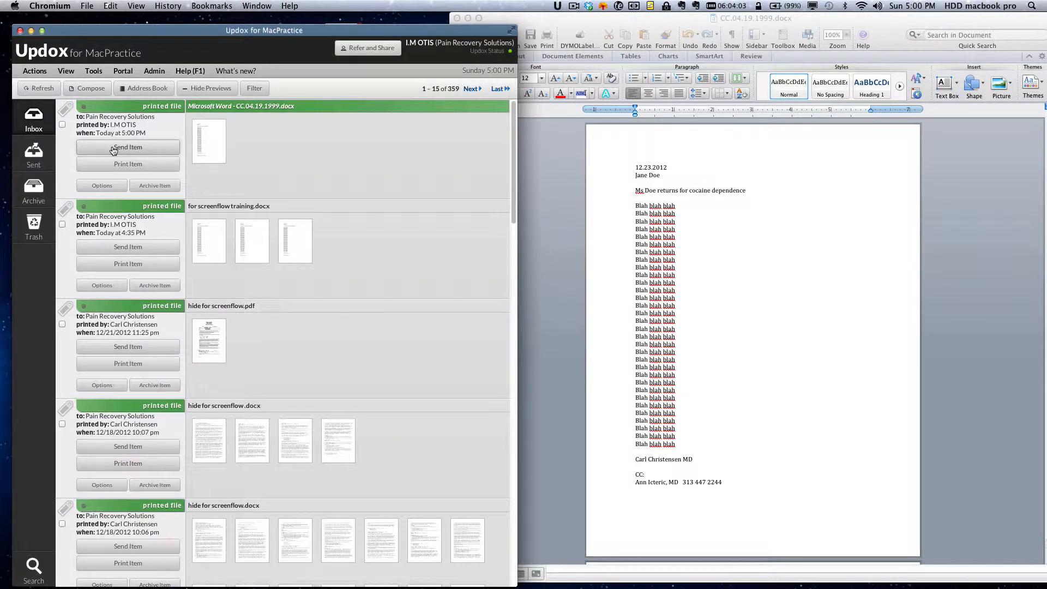
left_click(113, 148)
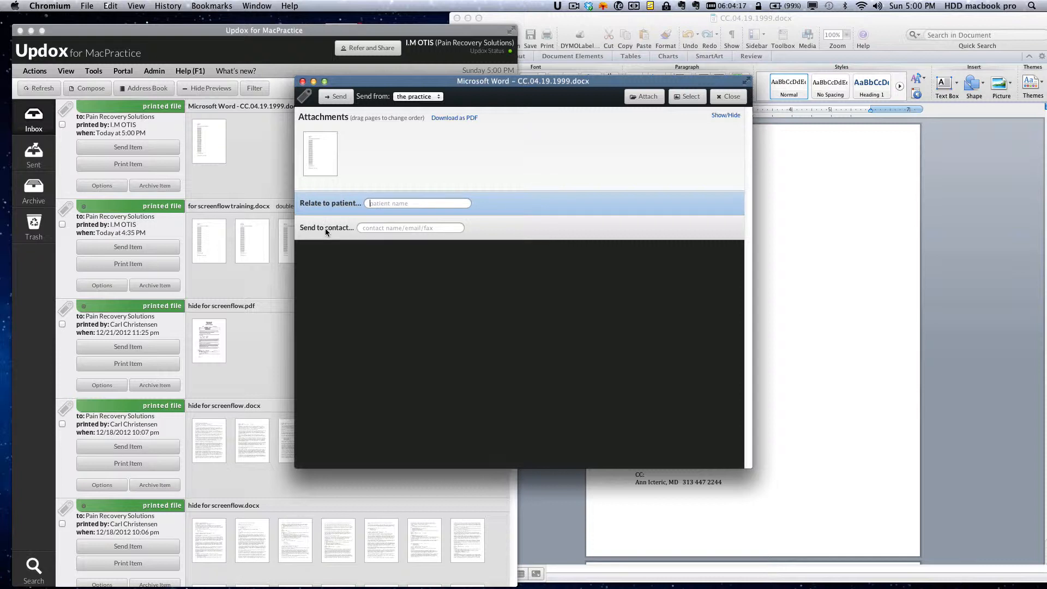
Step: Address the fax to the E Fax contact's number, with no cover sheet and Just paper delivery
left_click(371, 227)
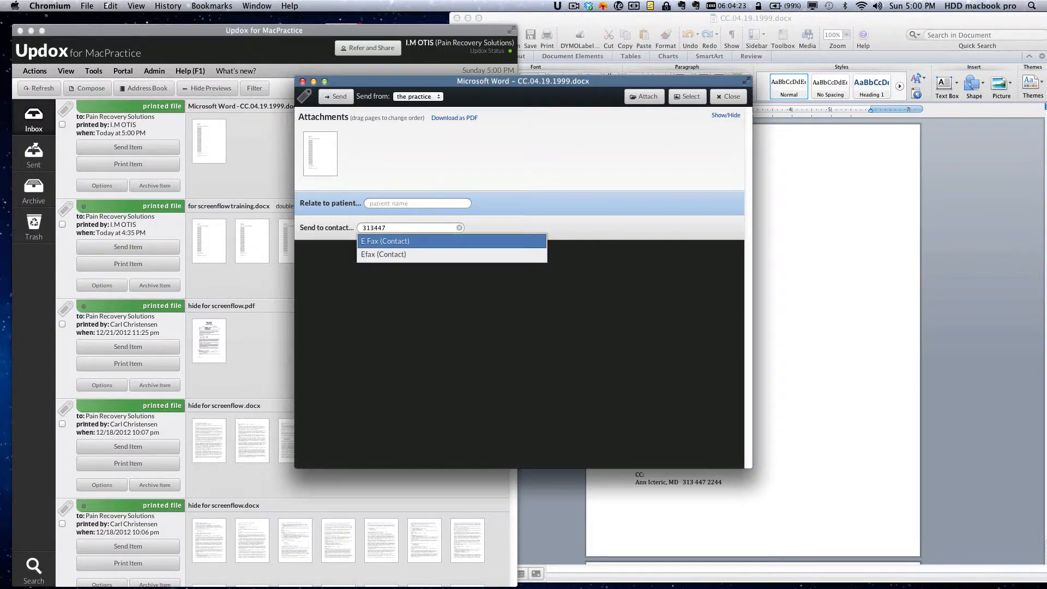
left_click(373, 240)
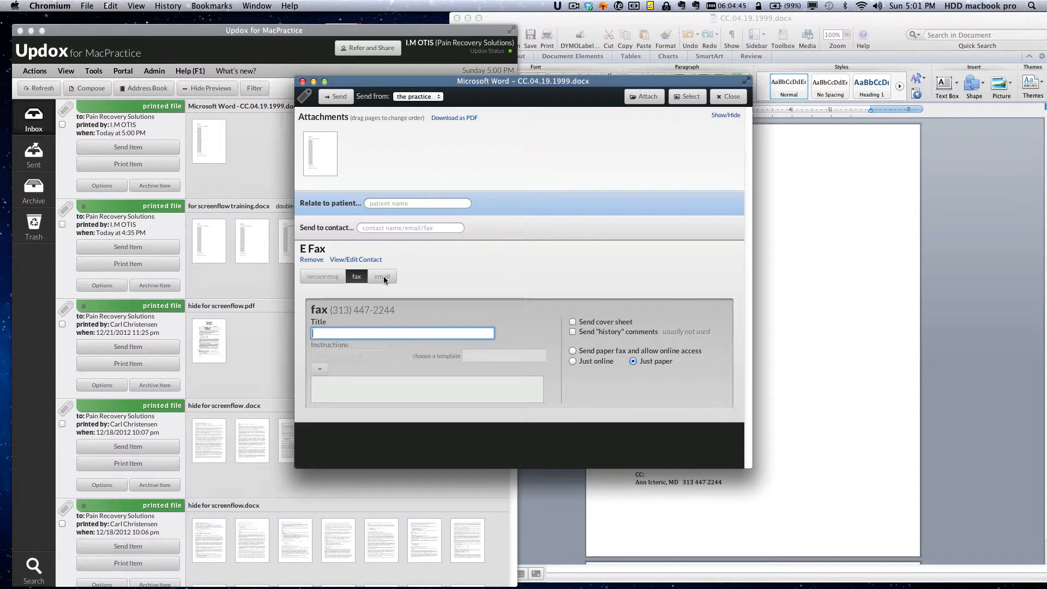
left_click(356, 277)
left_click(357, 277)
left_click(573, 322)
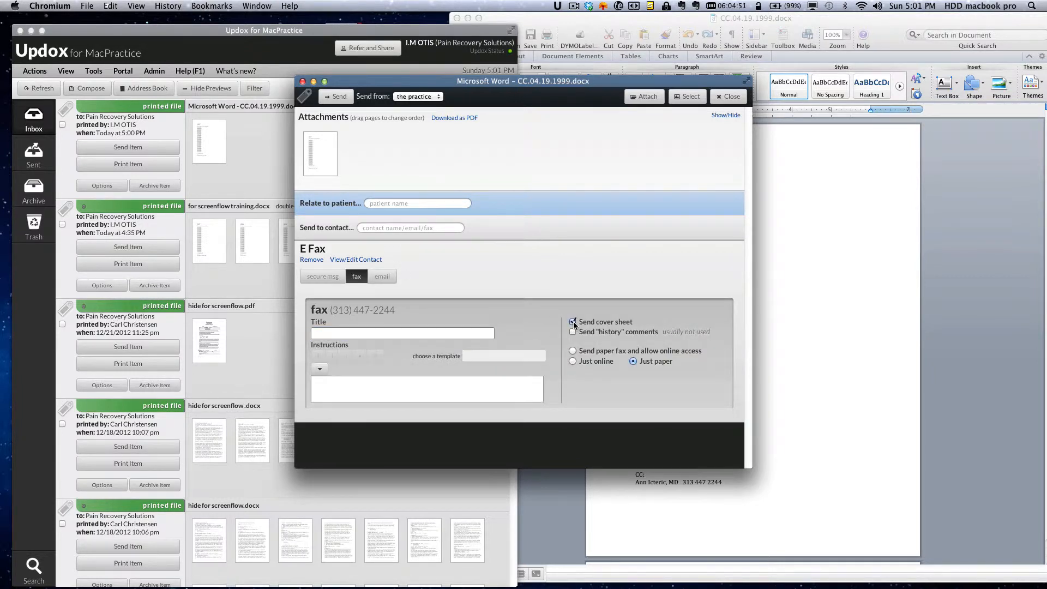
left_click(573, 323)
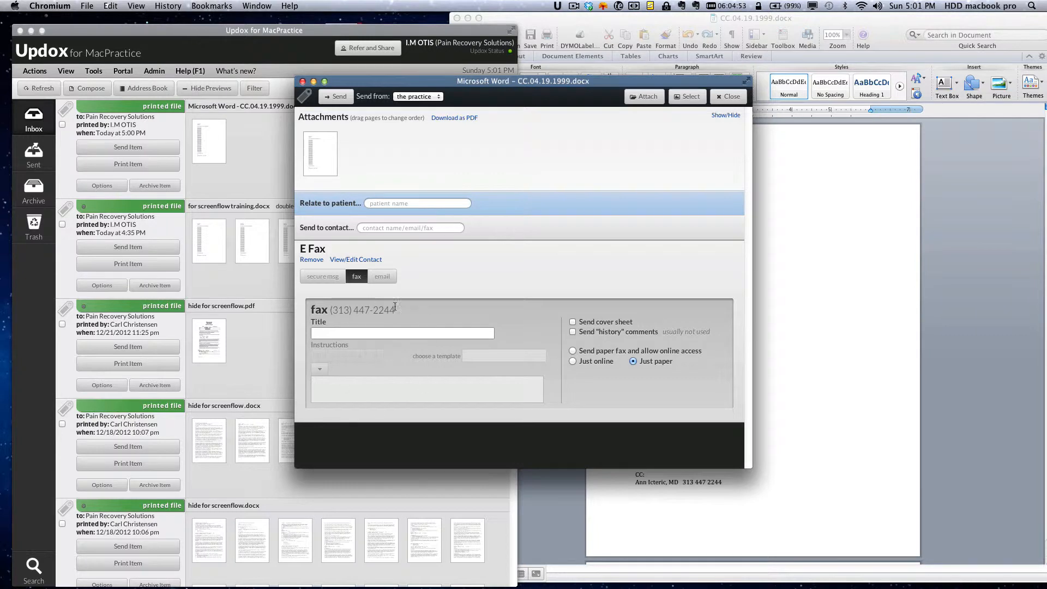
left_click(634, 361)
Step: Check the enlarged one-page letter attachment, then send the fax
left_click(327, 145)
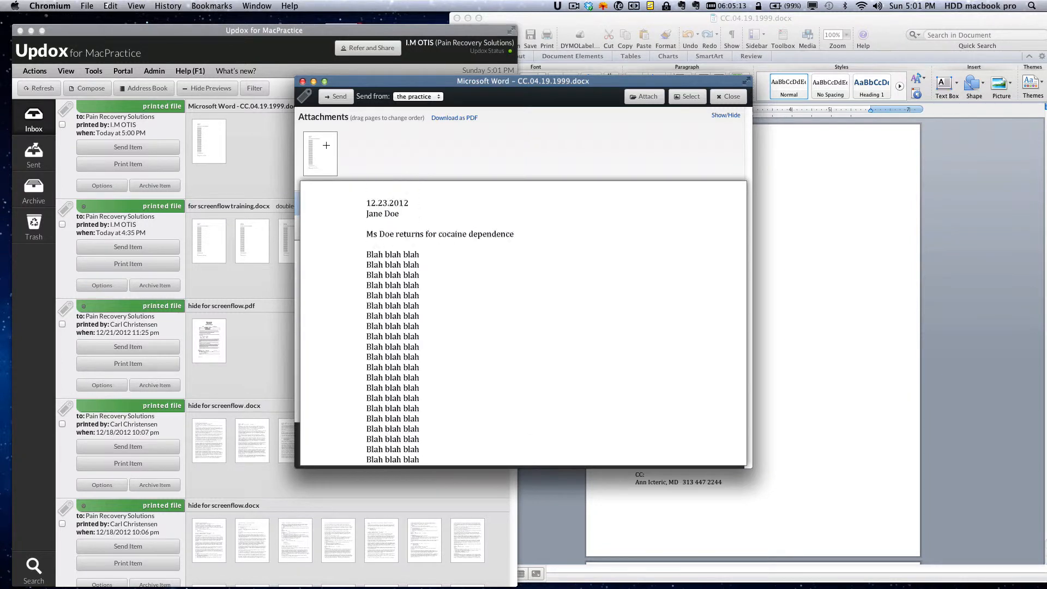
scroll(486, 390, "down", 5)
left_click(485, 390)
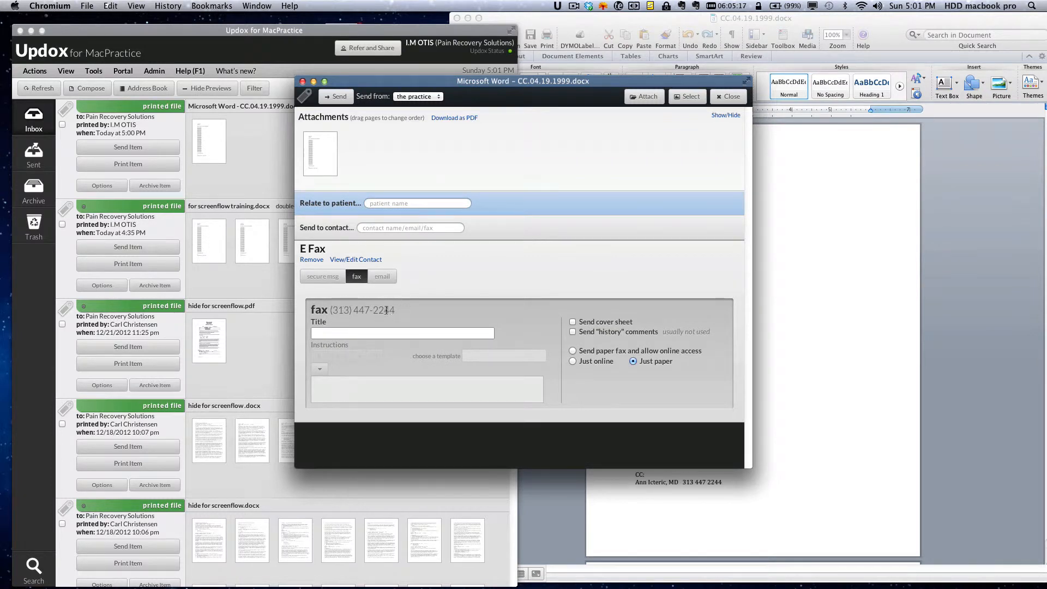
left_click(332, 98)
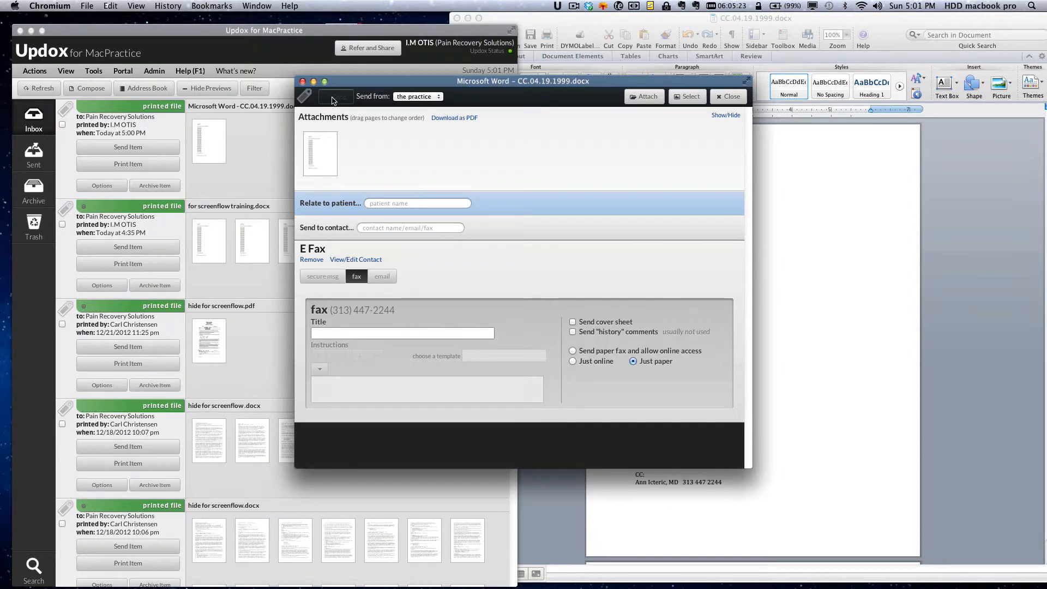